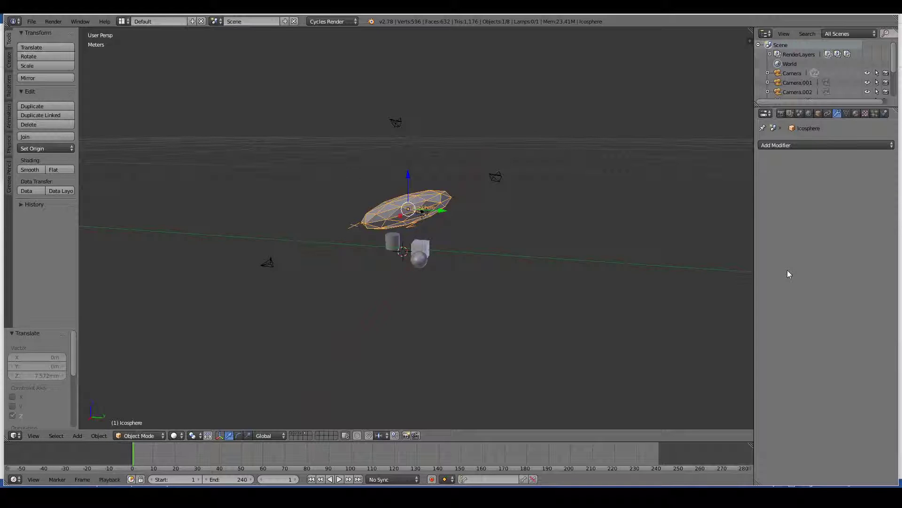
# - Delete the flattened icosphere and select the cube
pyautogui.scroll(5, 521, 276)
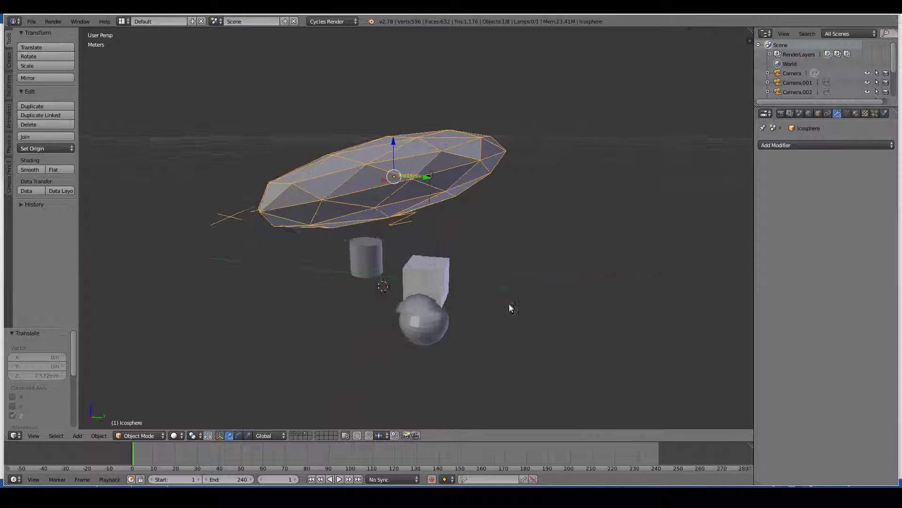
pyautogui.moveTo(509, 306); pyautogui.dragTo(476, 309, button='middle')
pyautogui.press('x')
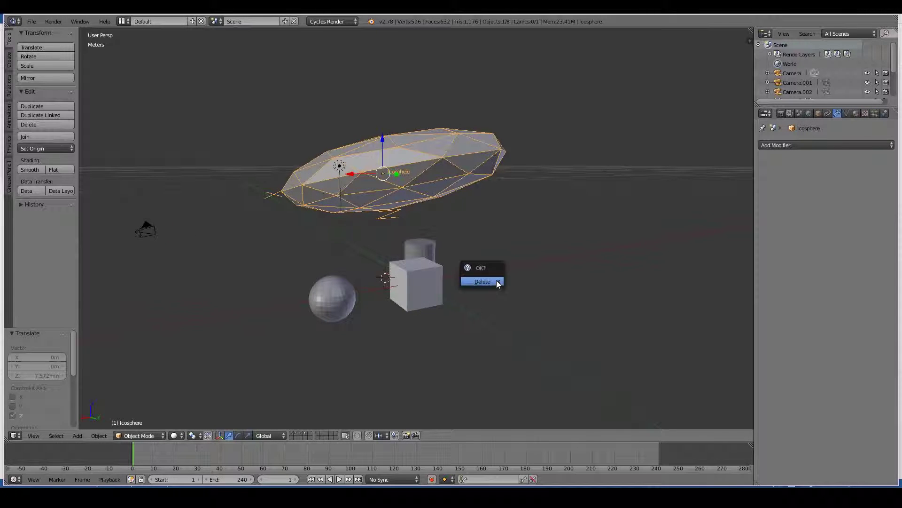
pyautogui.click(492, 279)
pyautogui.moveTo(492, 281); pyautogui.dragTo(523, 306, button='middle')
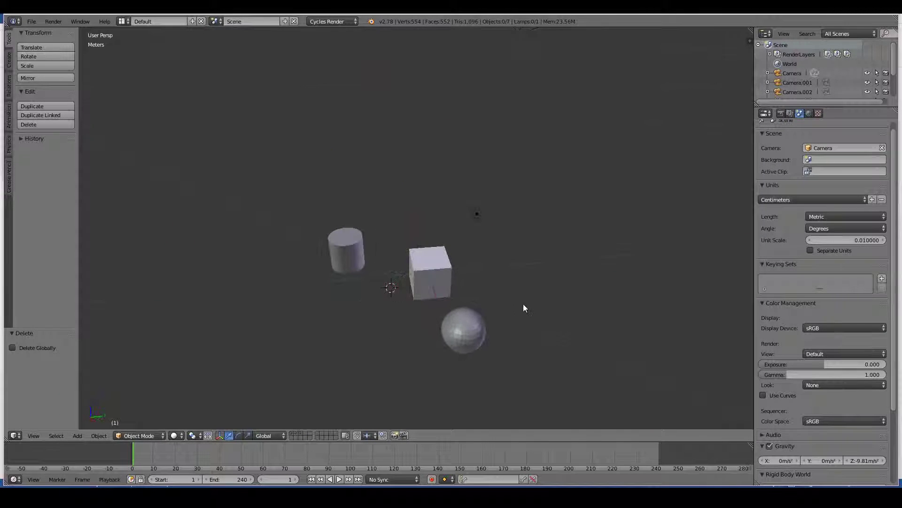
pyautogui.rightClick(429, 285)
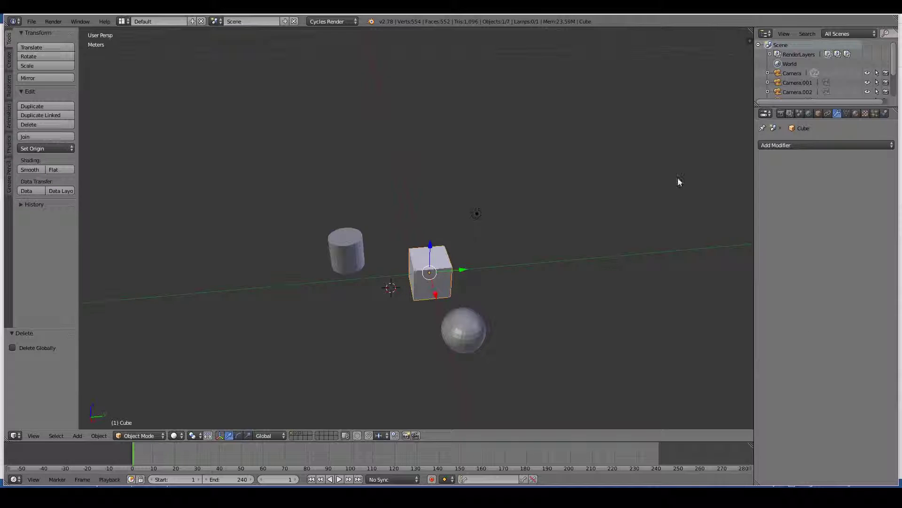
# - Add an Array modifier to the cube with a relative X offset of 1.3
pyautogui.click(832, 145)
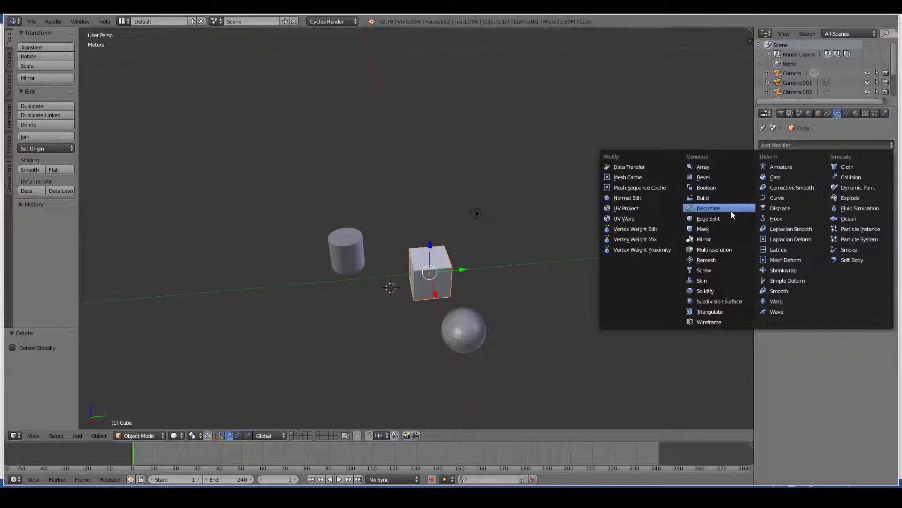
pyautogui.click(702, 167)
pyautogui.moveTo(540, 236); pyautogui.dragTo(644, 203, button='middle')
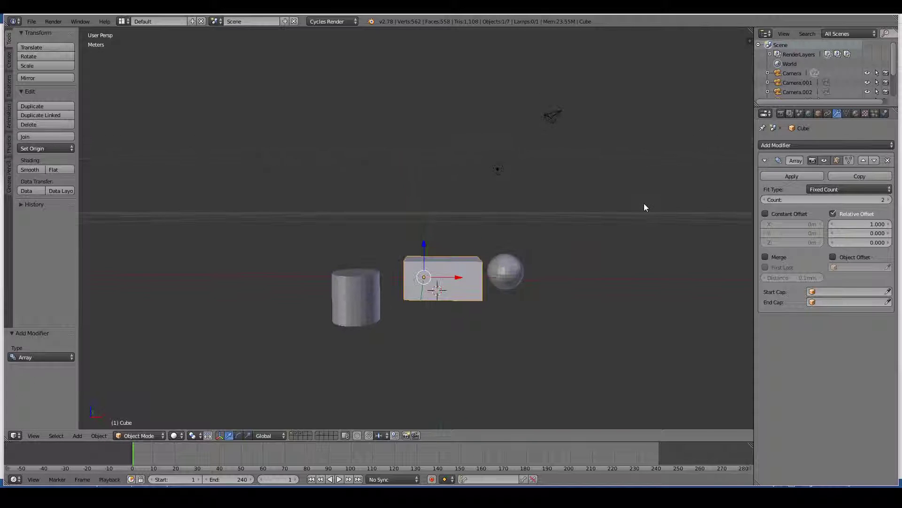
pyautogui.scroll(5, 643, 203)
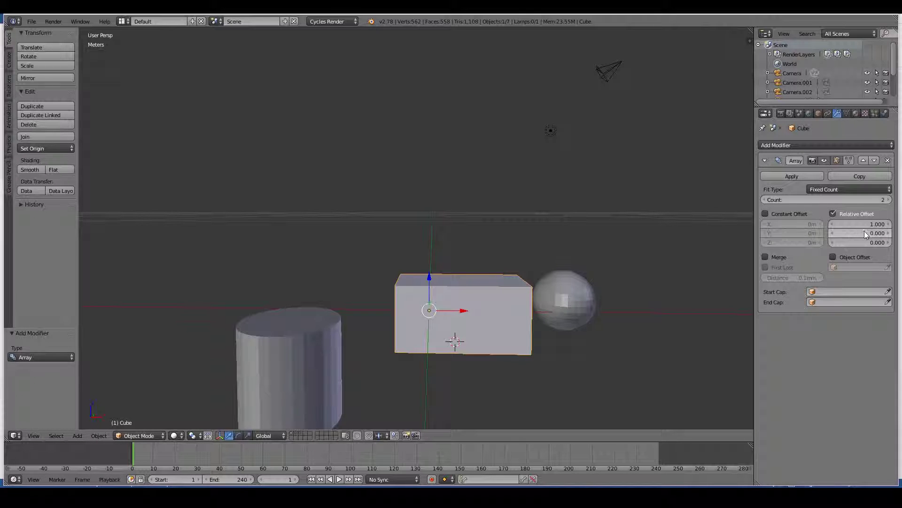
pyautogui.moveTo(864, 233); pyautogui.dragTo(867, 233)
pyautogui.moveTo(875, 224); pyautogui.dragTo(878, 226)
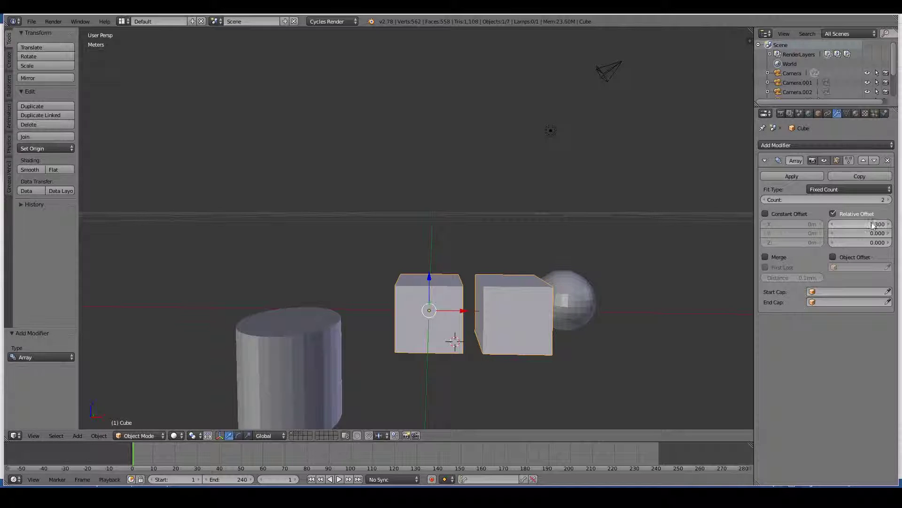
pyautogui.moveTo(435, 282); pyautogui.dragTo(643, 276, button='middle')
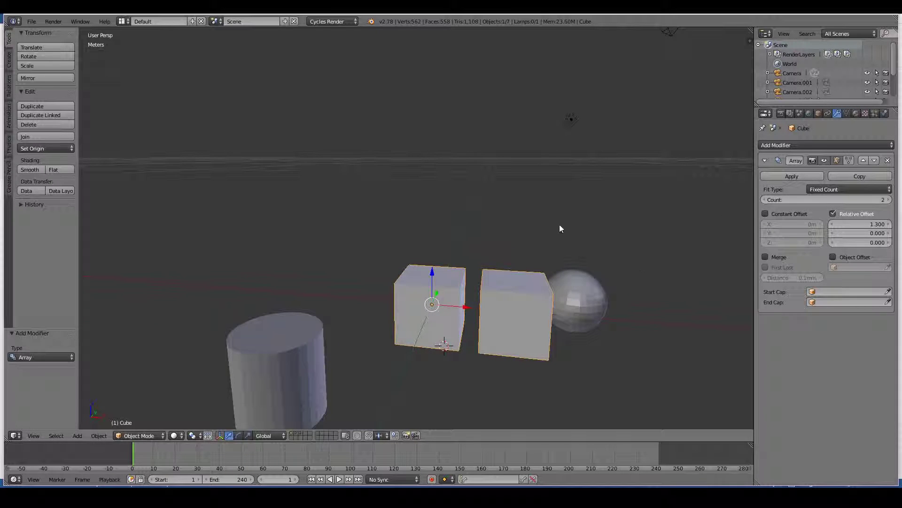
pyautogui.scroll(-5, 561, 228)
pyautogui.moveTo(477, 260); pyautogui.dragTo(475, 301, button='middle')
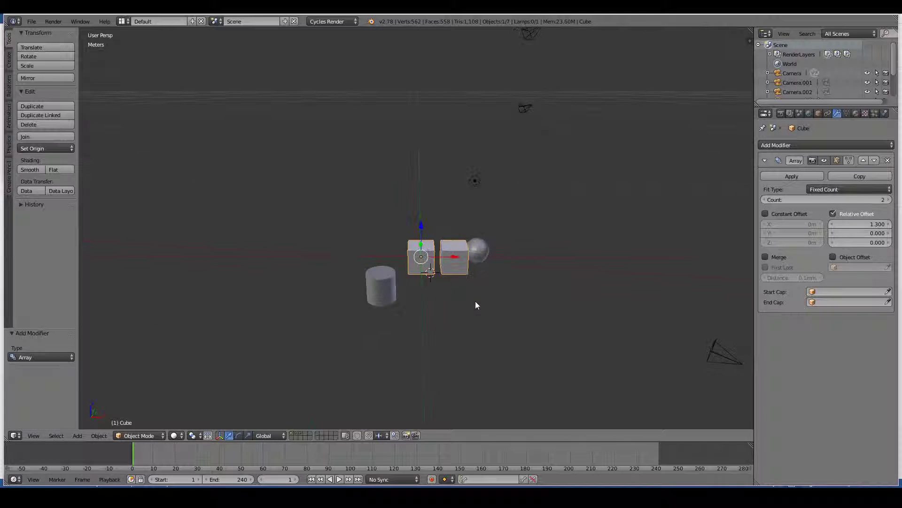
# - Raise the array count to 9 cubes
pyautogui.click(888, 200)
pyautogui.click(888, 199)
pyautogui.click(888, 199)
pyautogui.click(888, 200)
pyautogui.click(888, 199)
pyautogui.click(888, 200)
pyautogui.click(888, 199)
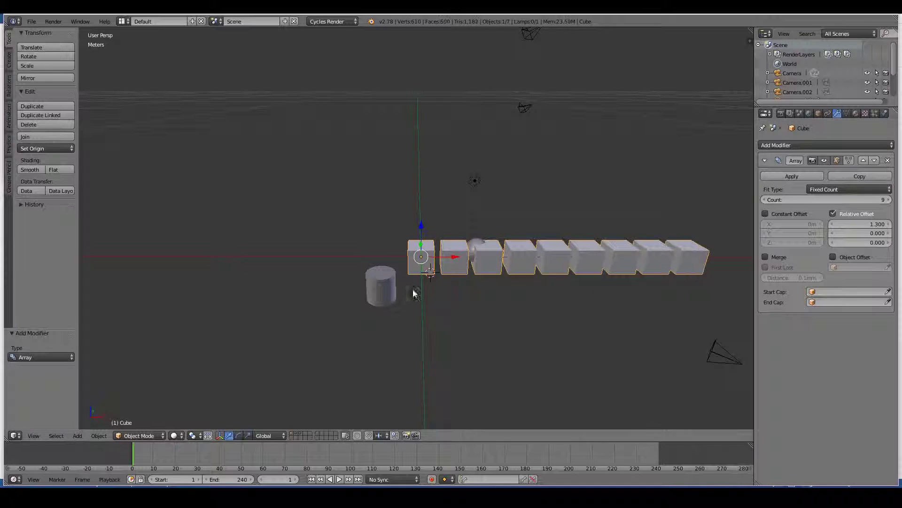
pyautogui.moveTo(614, 327); pyautogui.dragTo(455, 263, button='middle')
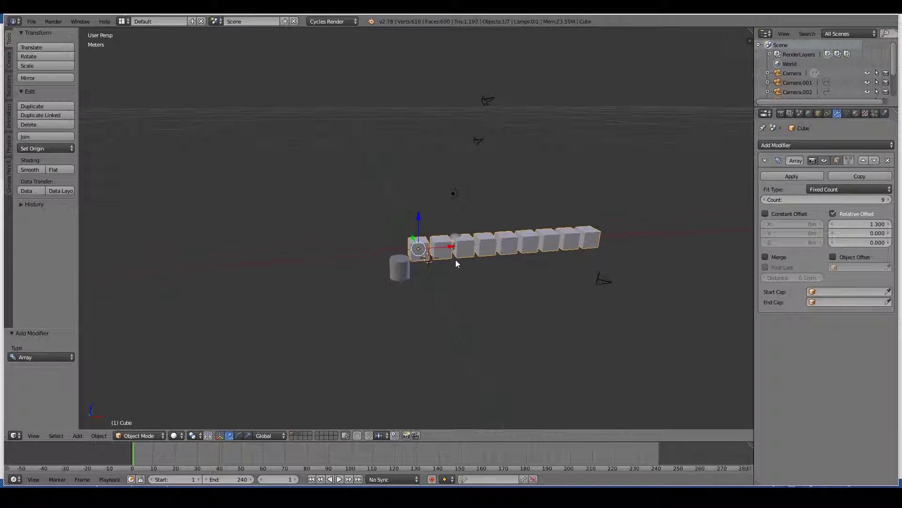
# - Hide the array effect in the viewport and move the cube to a new spot
pyautogui.click(825, 161)
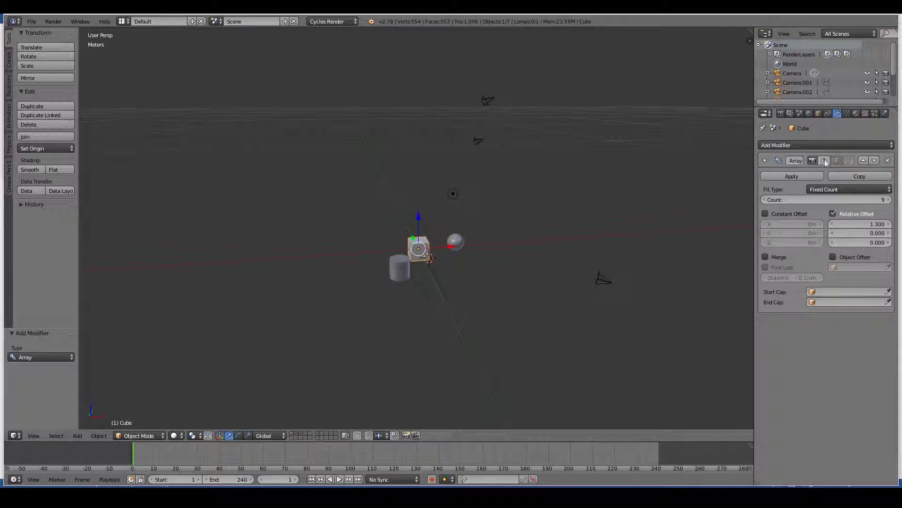
pyautogui.scroll(5, 424, 297)
pyautogui.press('g')
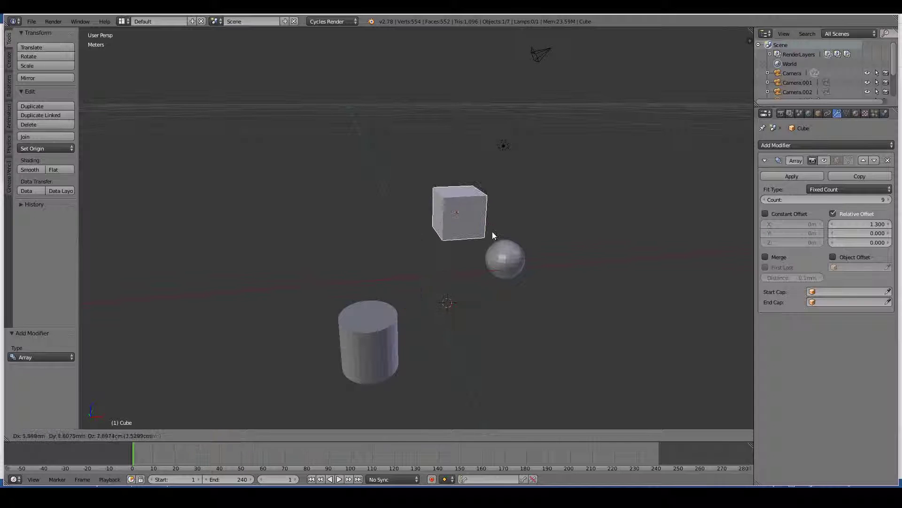
pyautogui.click(459, 301)
pyautogui.click(825, 145)
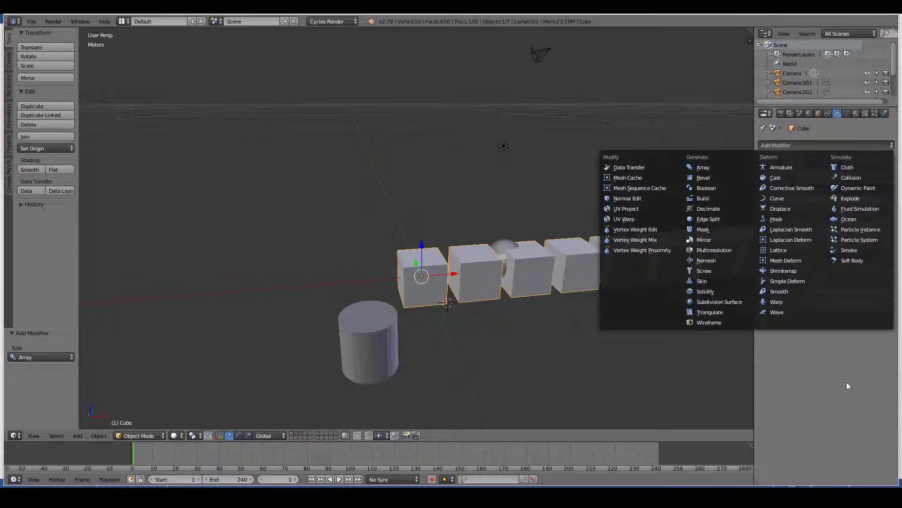
# - Add a second Array modifier with X offset 0, briefly testing a Z offset of 2
pyautogui.click(805, 142)
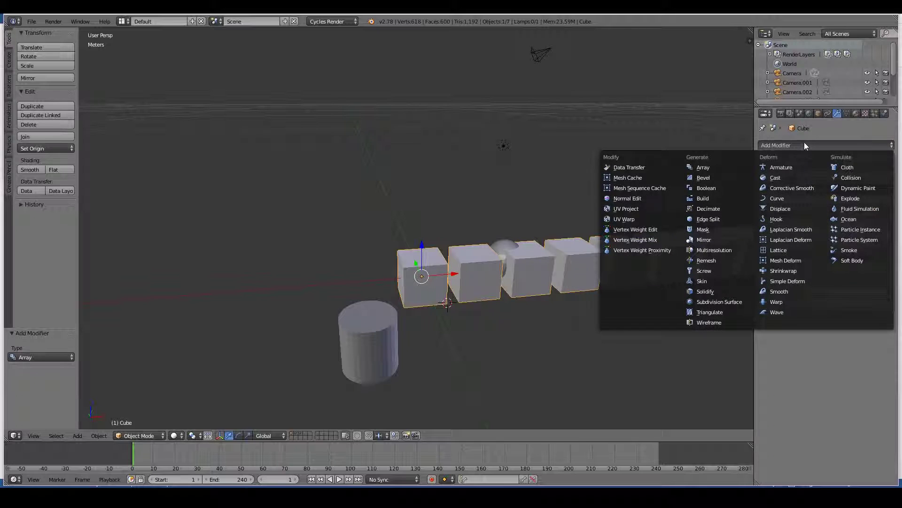
pyautogui.click(717, 168)
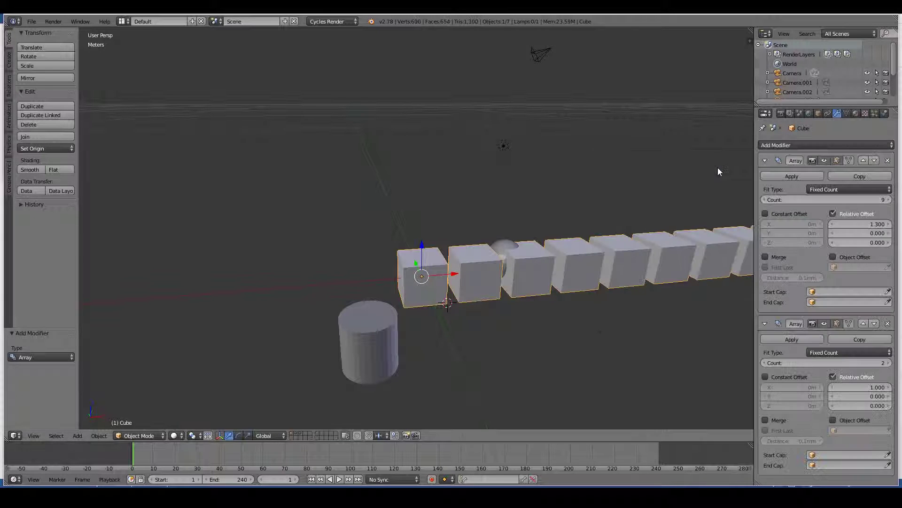
pyautogui.click(860, 388)
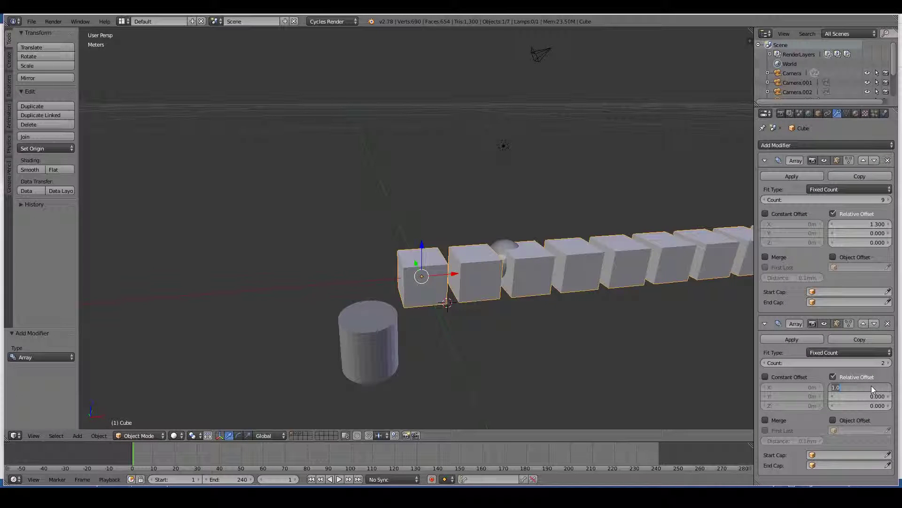
pyautogui.write('0')
pyautogui.press('Return')
pyautogui.click(874, 404)
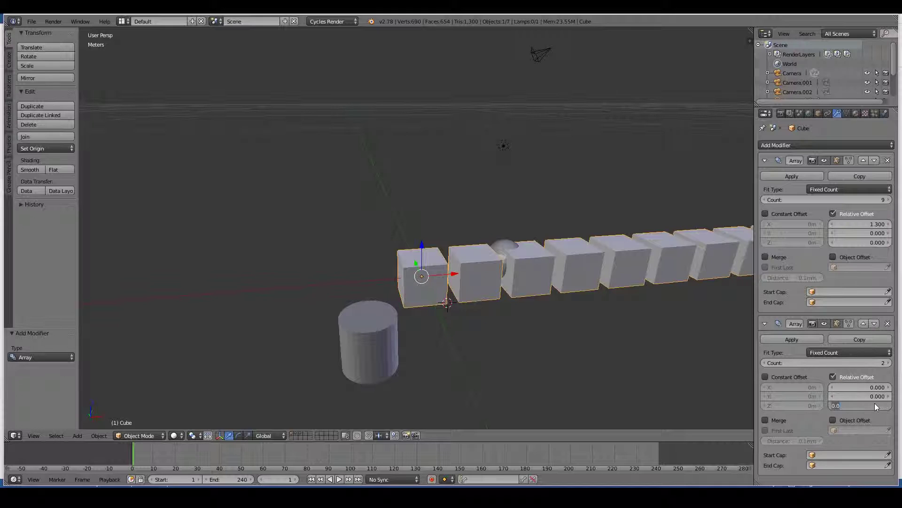
pyautogui.write('2')
pyautogui.press('Return')
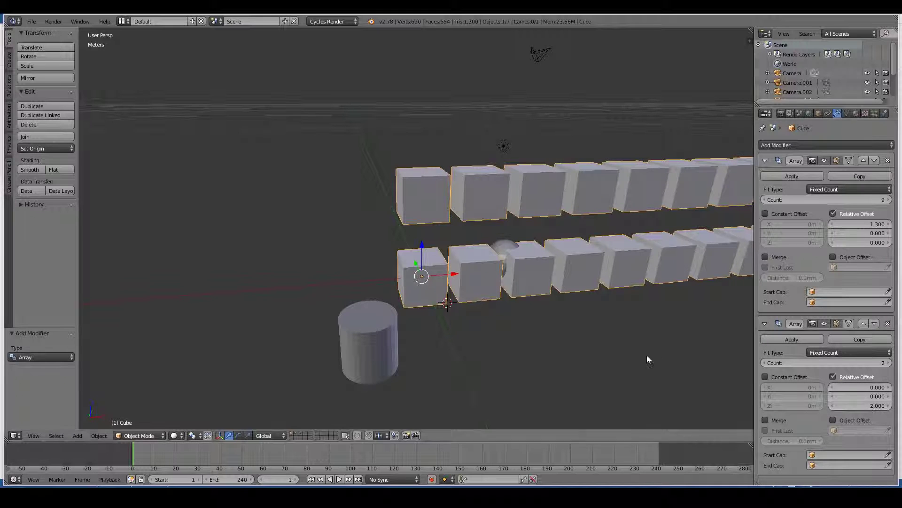
pyautogui.press('BackSpace')
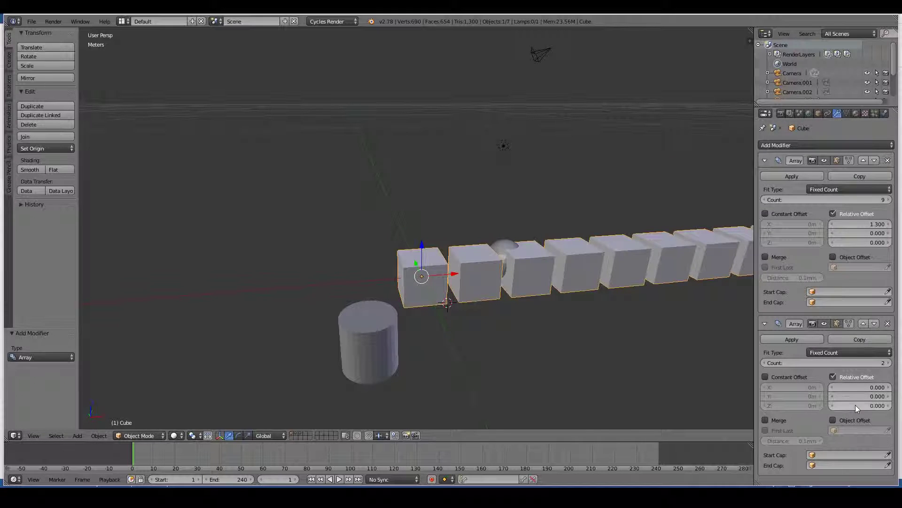
# - Set the second array's Y relative offset to 1.5 to space out a second row
pyautogui.click(863, 396)
pyautogui.write('1')
pyautogui.press('Return')
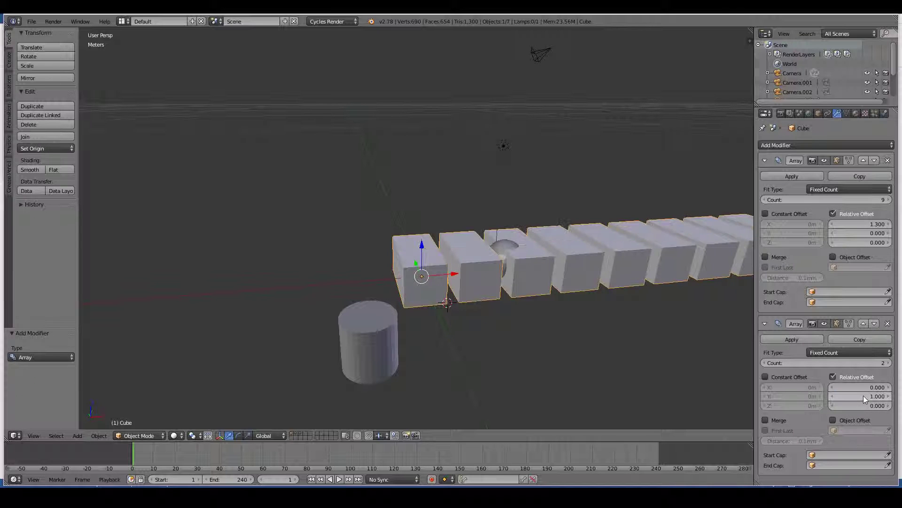
pyautogui.moveTo(404, 329); pyautogui.dragTo(745, 352, button='middle')
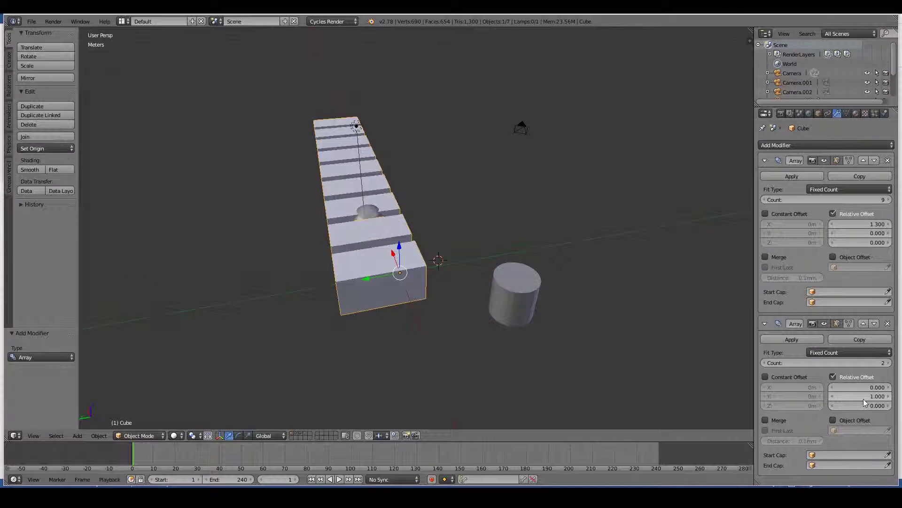
pyautogui.moveTo(864, 399); pyautogui.dragTo(868, 396)
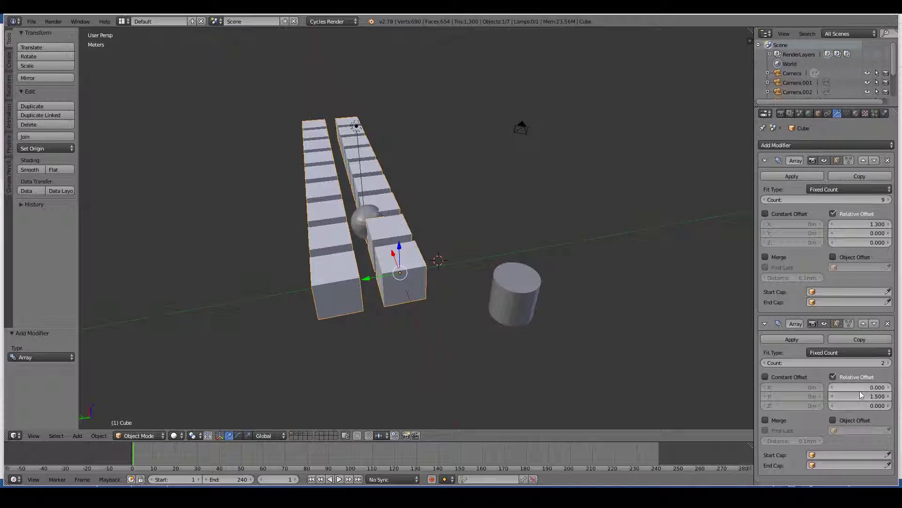
pyautogui.scroll(-2, 598, 337)
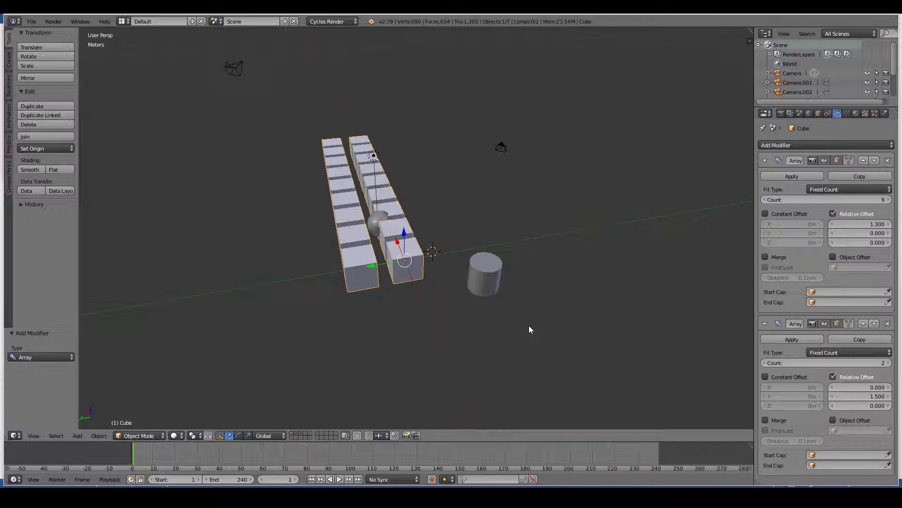
pyautogui.moveTo(429, 312); pyautogui.dragTo(504, 295, button='middle')
pyautogui.moveTo(535, 326)
pyautogui.mouseDown(button='middle')
pyautogui.moveTo(486, 327)
pyautogui.moveTo(534, 331)
pyautogui.mouseUp(button='middle')
pyautogui.moveTo(841, 362); pyautogui.dragTo(869, 363)
# - Raise the second array's count to 6 for a 9×6 grid, then remove that modifier
pyautogui.moveTo(729, 245); pyautogui.dragTo(690, 216, button='middle')
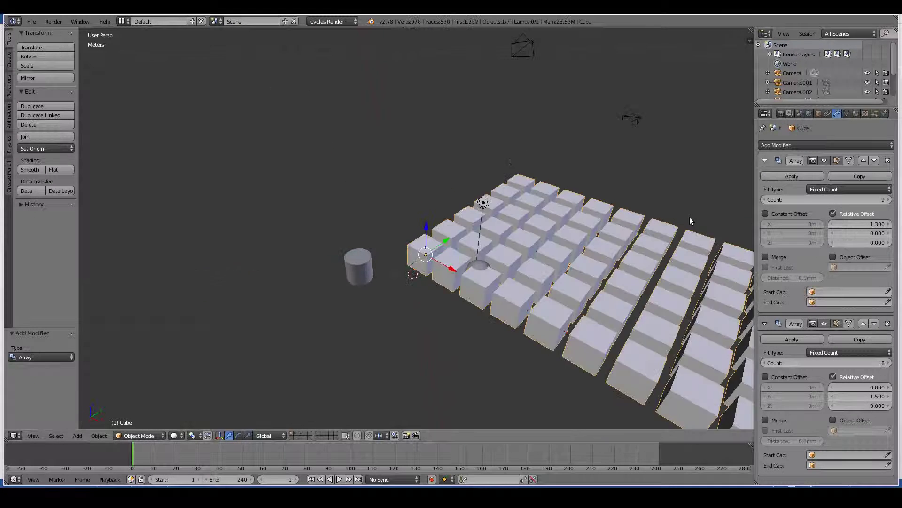
pyautogui.press('KP_5')
pyautogui.press('KP_5')
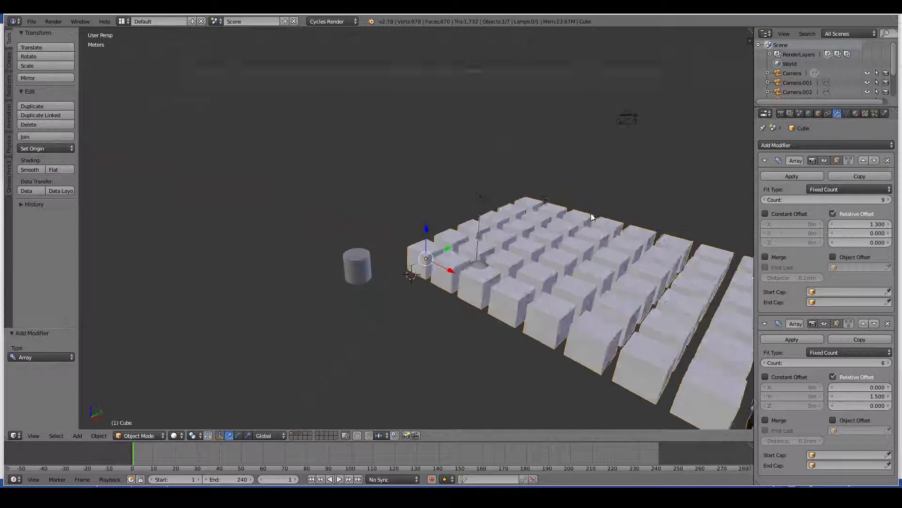
pyautogui.moveTo(591, 217); pyautogui.dragTo(519, 240, button='middle')
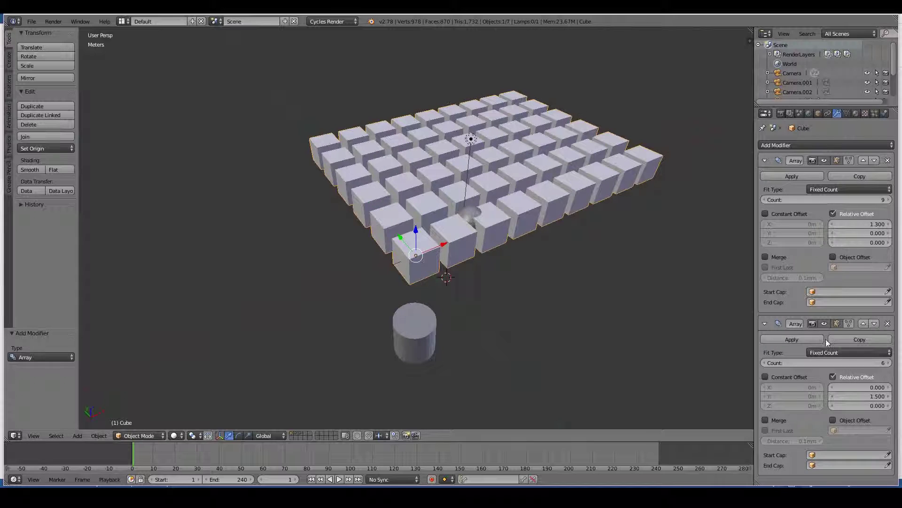
pyautogui.click(887, 323)
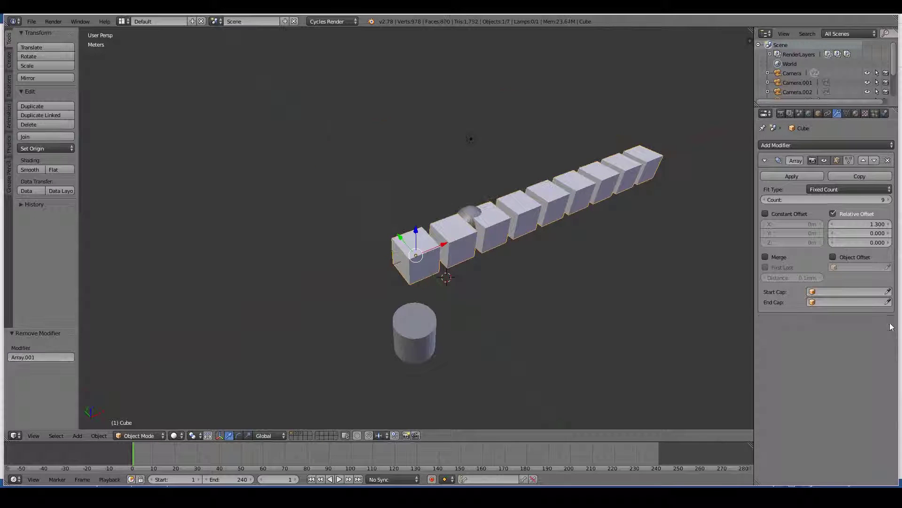
# - Replace the cube's Array and Mirror modifiers with a Subdivision Surface modifier hidden in the viewport
pyautogui.click(889, 162)
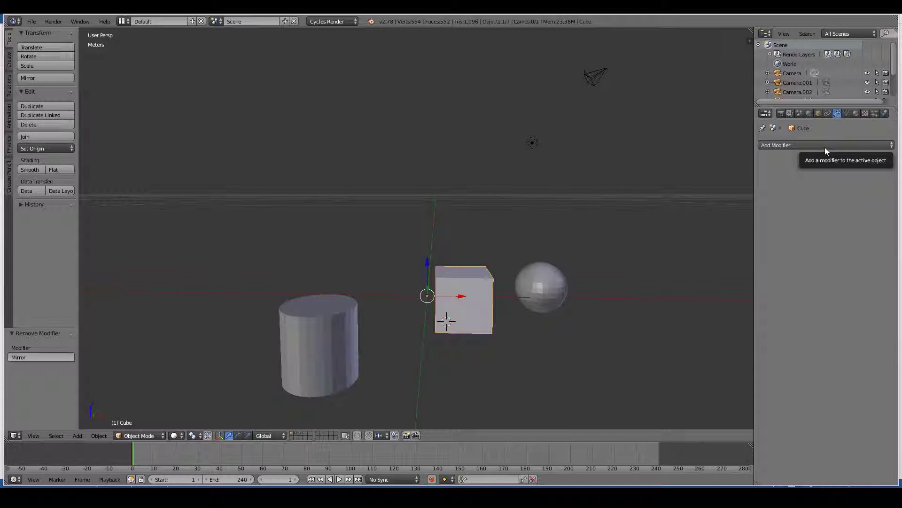
pyautogui.click(888, 161)
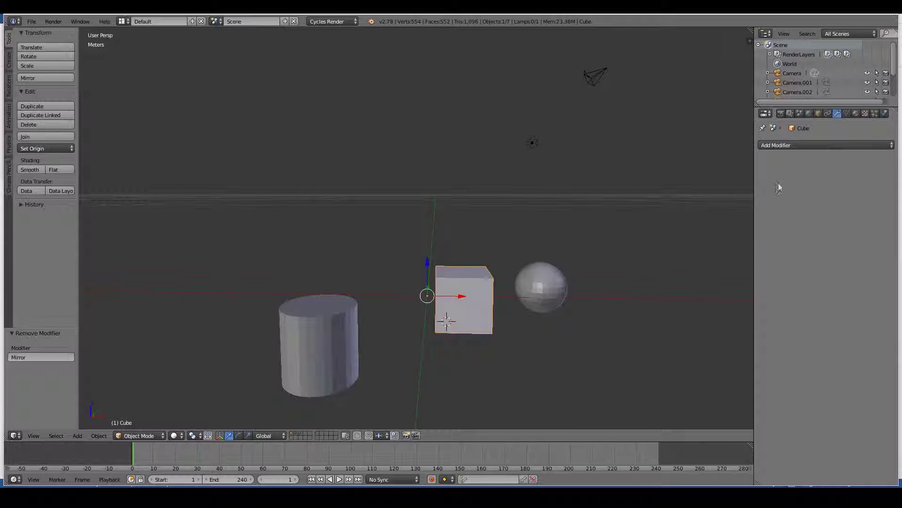
pyautogui.click(783, 145)
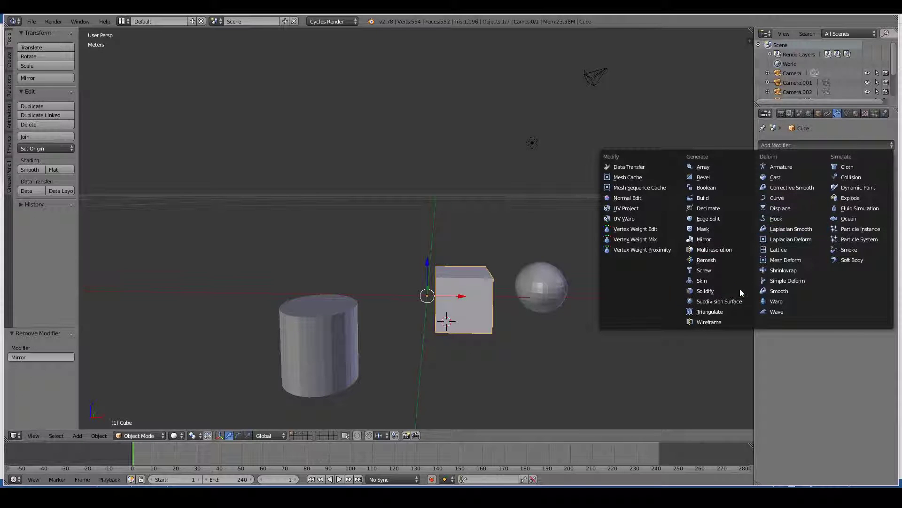
pyautogui.click(735, 301)
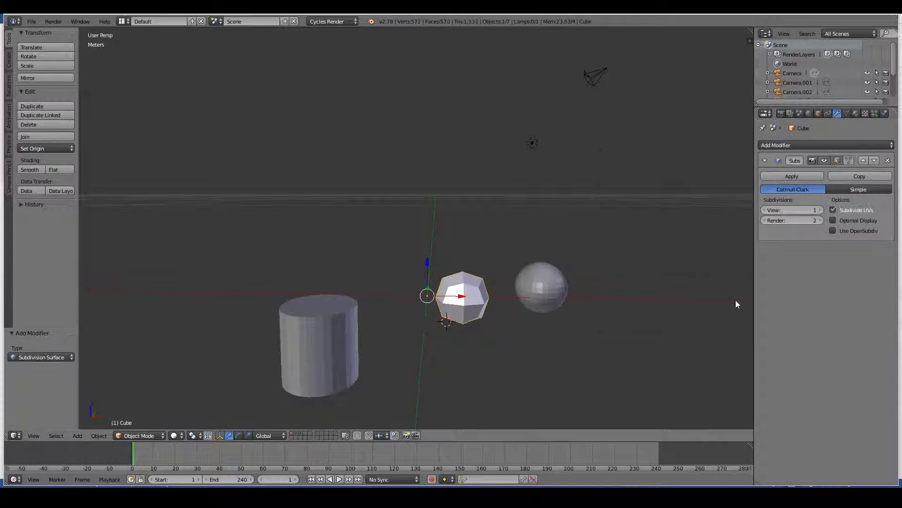
pyautogui.scroll(2, 638, 303)
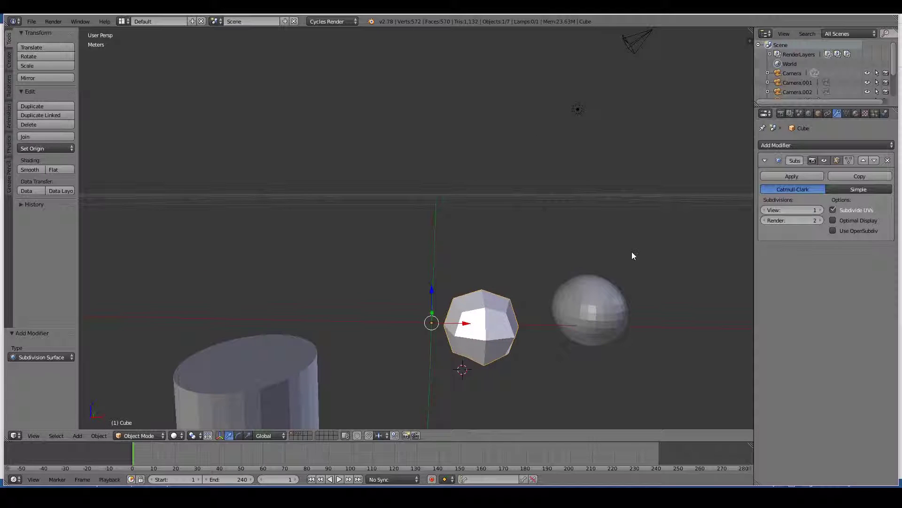
pyautogui.scroll(-1, 630, 254)
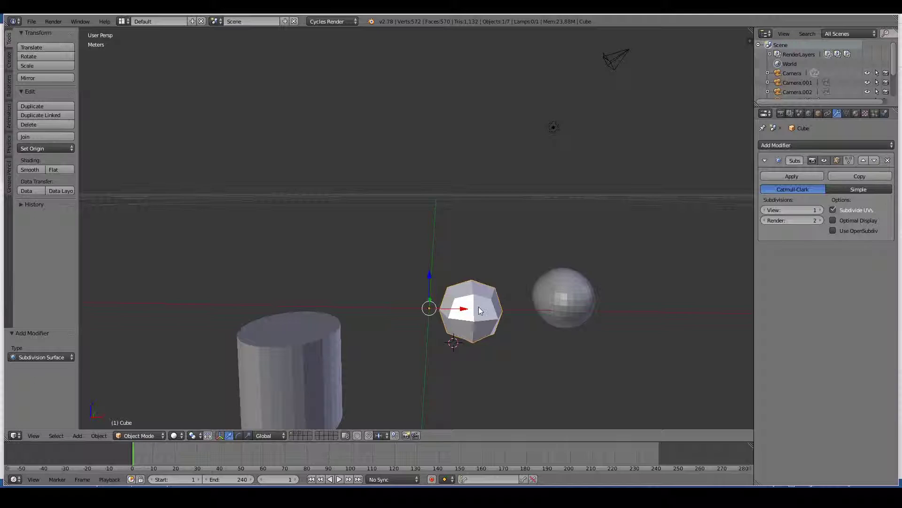
pyautogui.click(824, 160)
pyautogui.moveTo(459, 295)
pyautogui.mouseDown(button='middle')
pyautogui.moveTo(486, 297)
pyautogui.moveTo(447, 301)
pyautogui.mouseUp(button='middle')
pyautogui.moveTo(523, 291); pyautogui.dragTo(498, 332, button='middle')
# - In Edit Mode, deselect all and select the cube's top-front edge, then return to Object Mode
pyautogui.press('Tab')
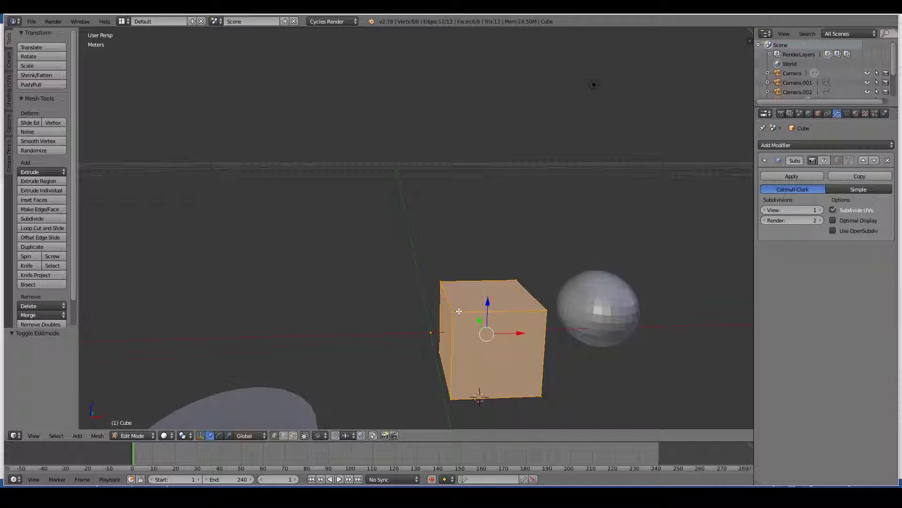
pyautogui.press('a')
pyautogui.rightClick(541, 310)
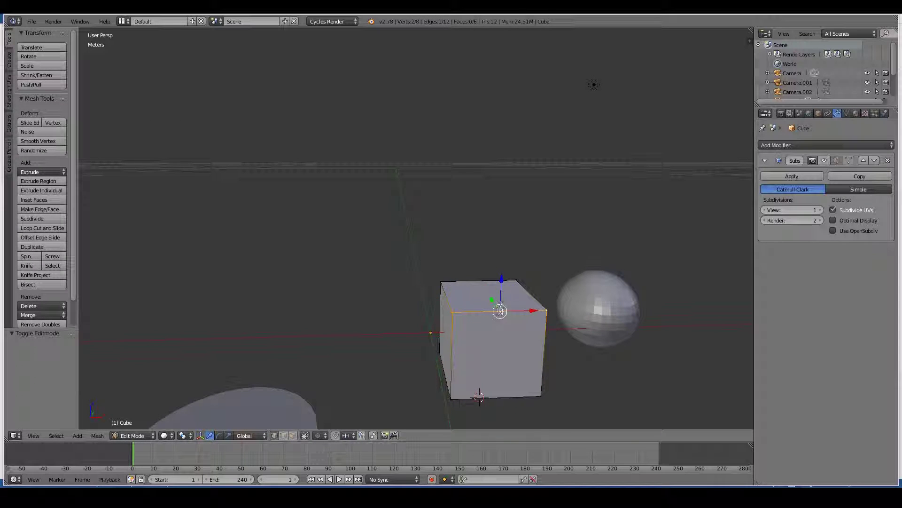
pyautogui.moveTo(501, 311); pyautogui.dragTo(527, 259, button='middle')
pyautogui.press('Tab')
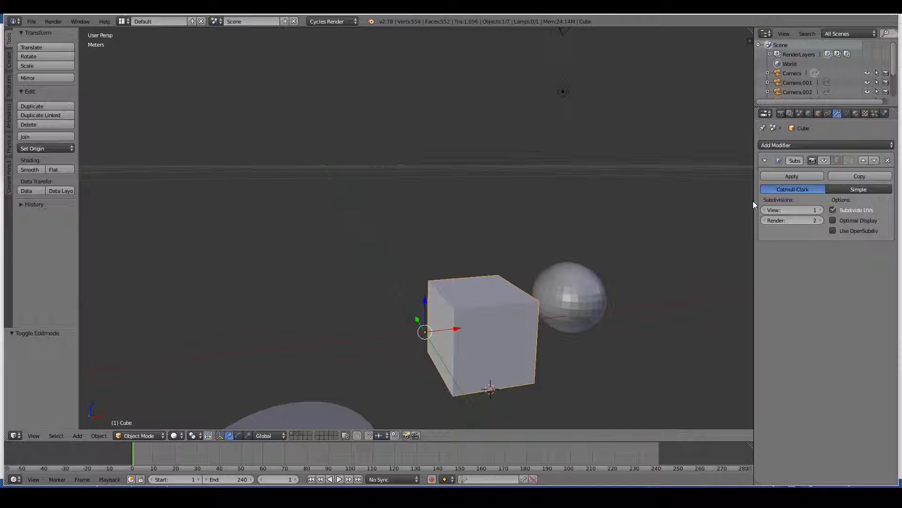
# - Show the subdivision in the viewport at level 3 and shade the cube smooth
pyautogui.click(824, 160)
pyautogui.moveTo(442, 348); pyautogui.dragTo(821, 211, button='middle')
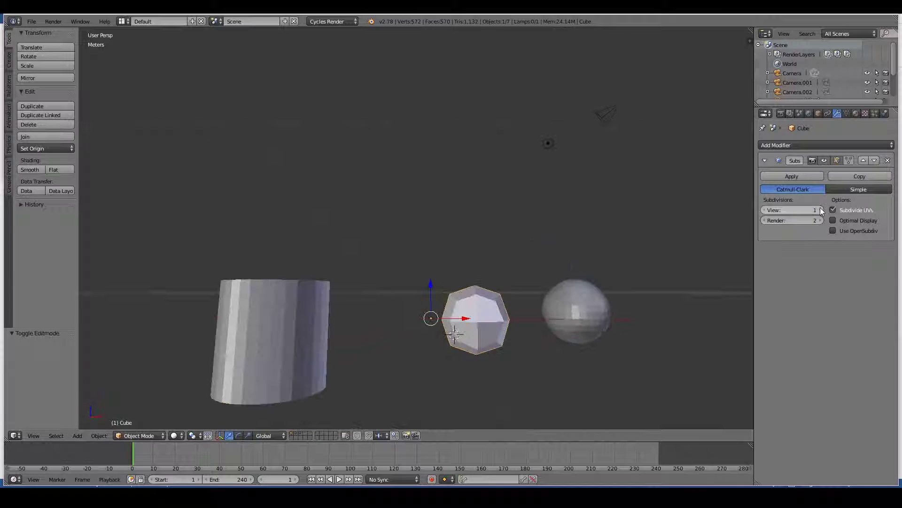
pyautogui.moveTo(572, 238); pyautogui.dragTo(510, 266, button='middle')
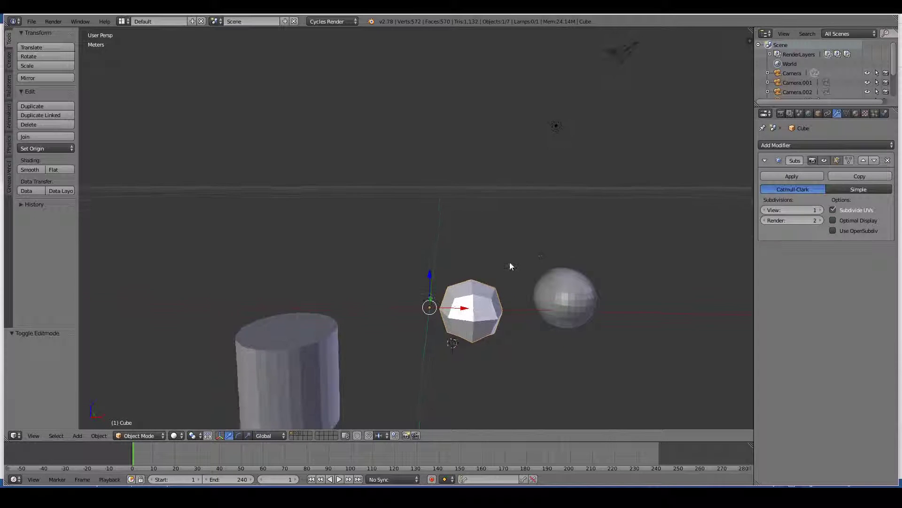
pyautogui.click(821, 210)
pyautogui.click(821, 210)
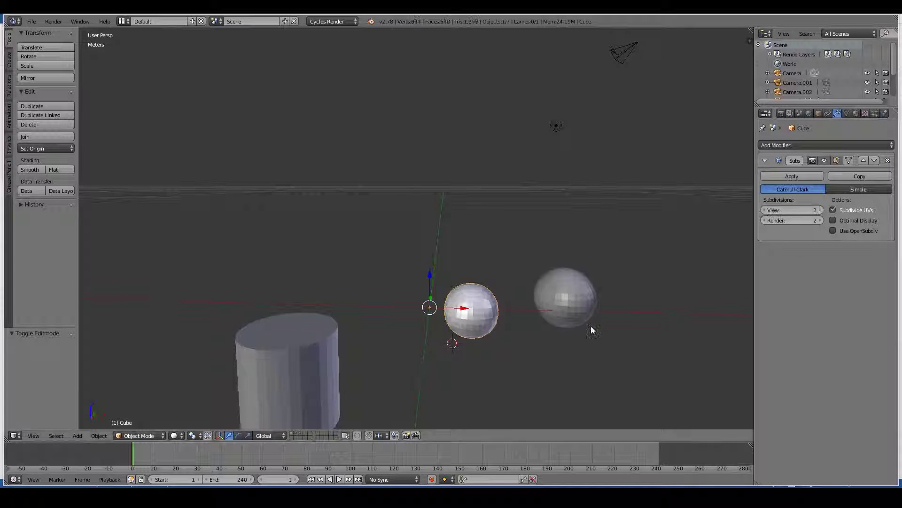
pyautogui.moveTo(592, 330)
pyautogui.mouseDown(button='middle')
pyautogui.moveTo(539, 338)
pyautogui.moveTo(539, 347)
pyautogui.moveTo(579, 326)
pyautogui.moveTo(552, 331)
pyautogui.mouseUp(button='middle')
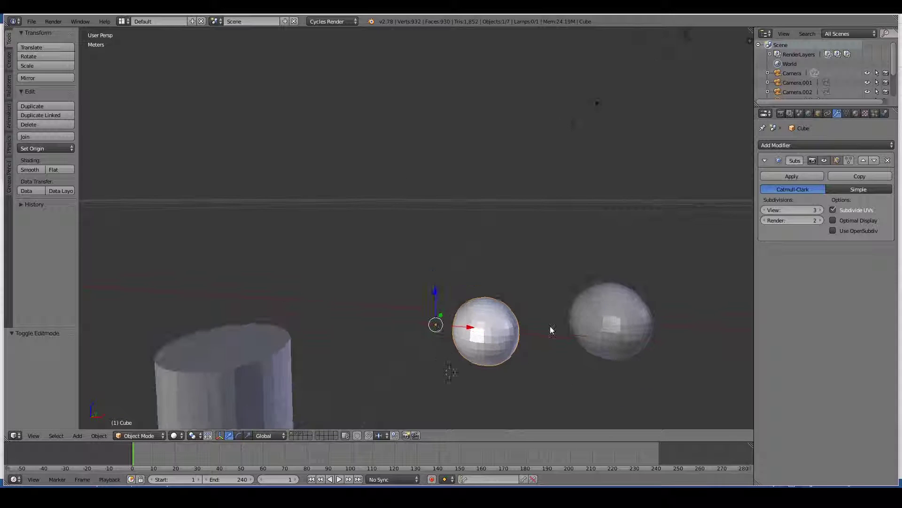
pyautogui.click(29, 169)
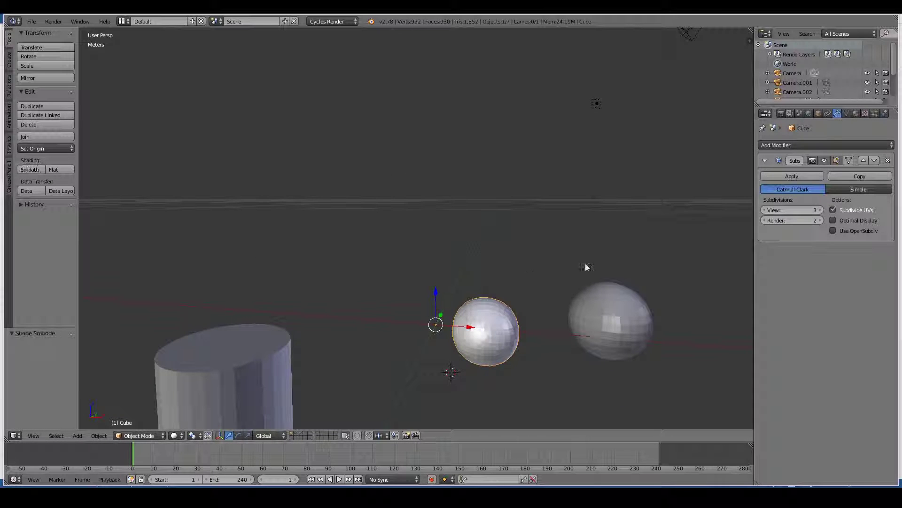
pyautogui.rightClick(608, 310)
# - Give the sphere a Subdivision Surface modifier at viewport level 2, then hide its effect
pyautogui.click(783, 144)
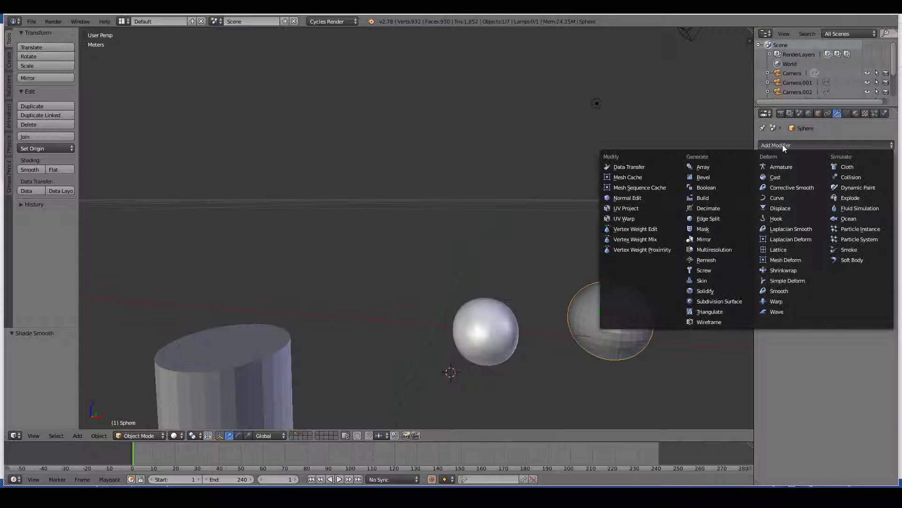
pyautogui.click(722, 301)
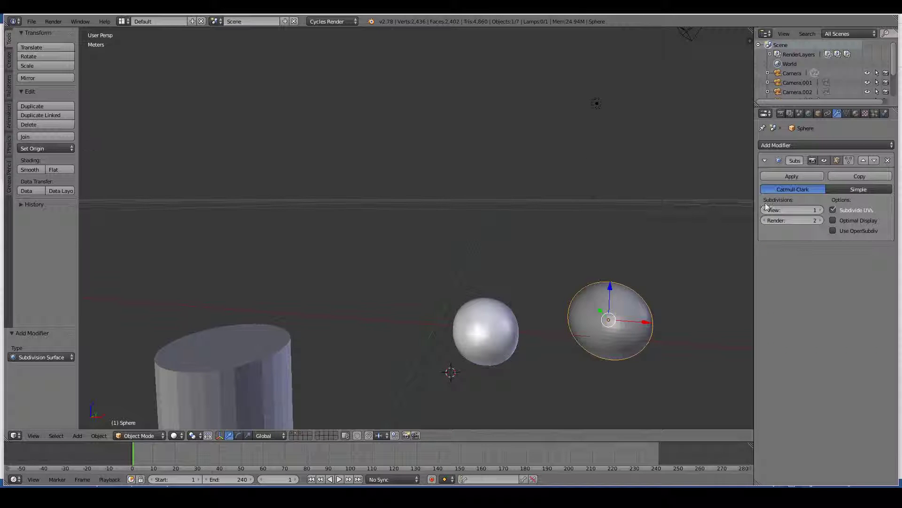
pyautogui.click(820, 210)
pyautogui.scroll(-3, 437, 281)
pyautogui.moveTo(437, 280); pyautogui.dragTo(461, 292, button='middle')
pyautogui.scroll(3, 461, 292)
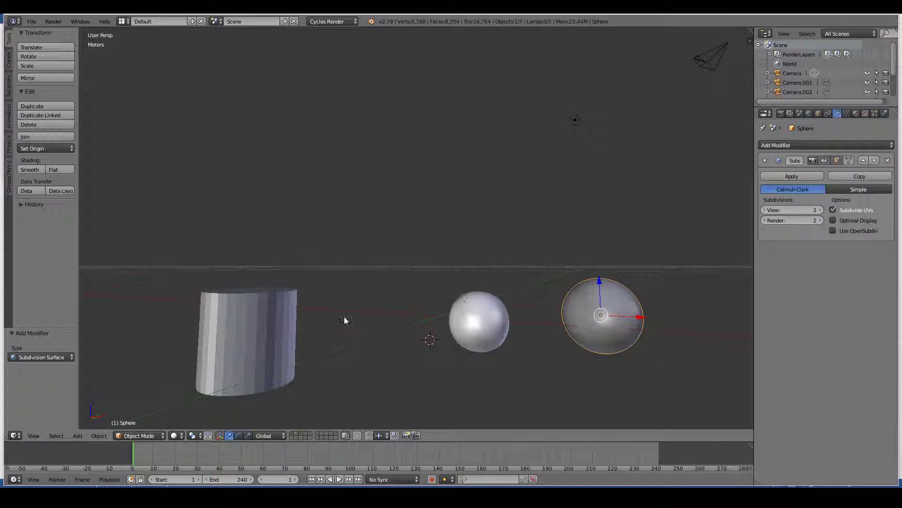
pyautogui.moveTo(344, 317); pyautogui.dragTo(341, 291, button='middle')
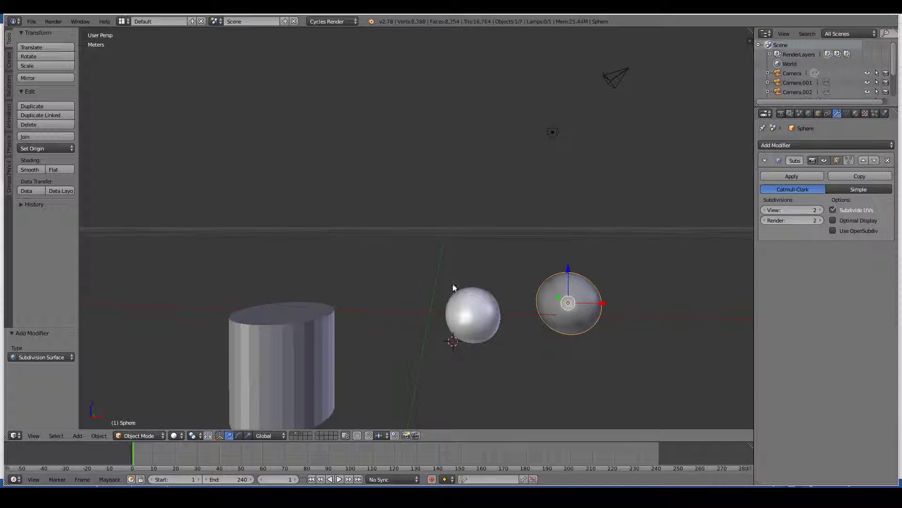
pyautogui.moveTo(719, 235); pyautogui.dragTo(498, 265, button='middle')
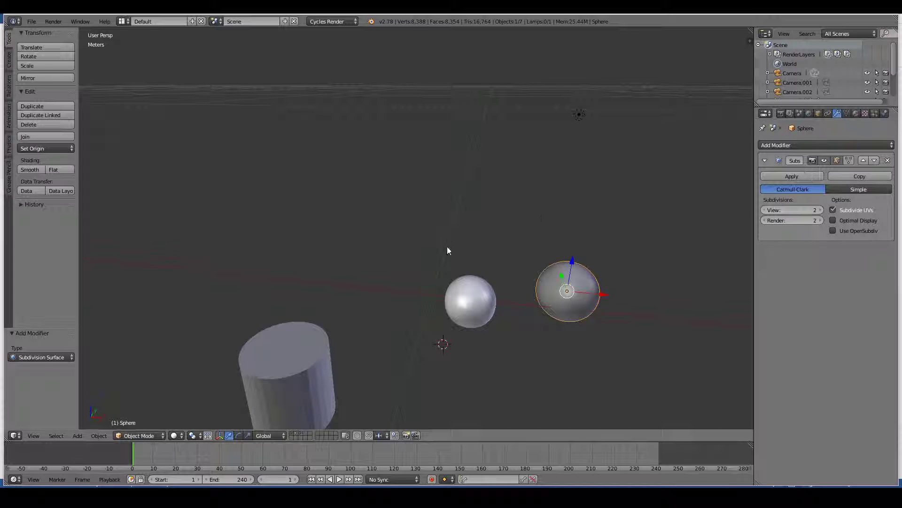
pyautogui.scroll(3, 473, 257)
pyautogui.moveTo(473, 256); pyautogui.dragTo(520, 255, button='middle')
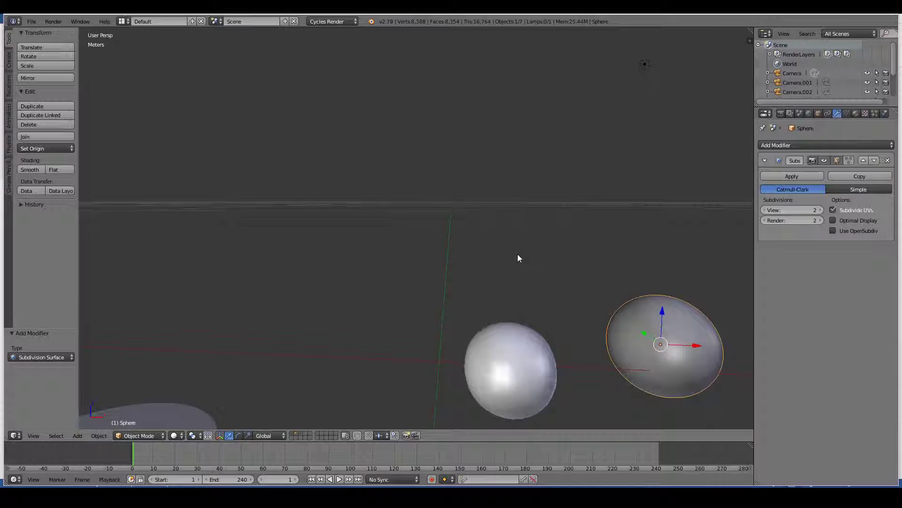
pyautogui.click(824, 160)
# - Hide the cube's subdivision smoothing and switch to the Object Constraints settings
pyautogui.rightClick(534, 340)
pyautogui.click(824, 161)
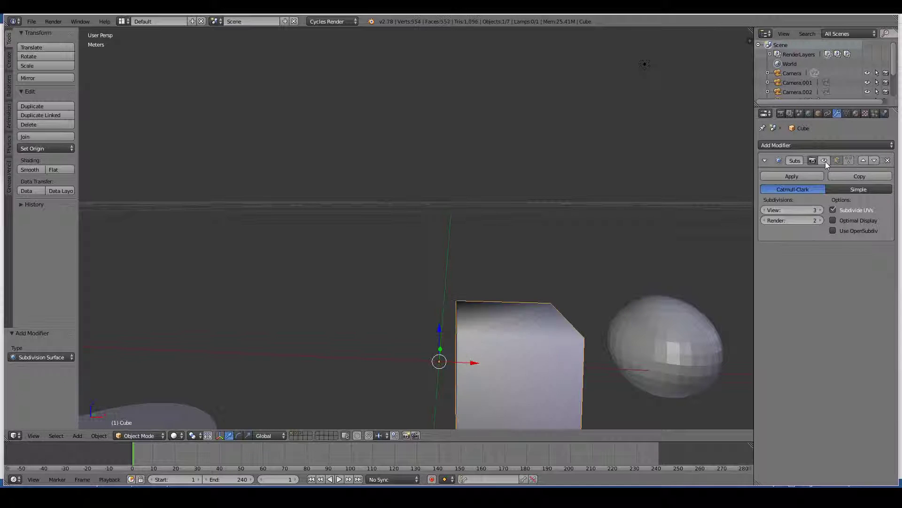
pyautogui.scroll(-2, 514, 323)
pyautogui.moveTo(513, 323); pyautogui.dragTo(499, 358, button='middle')
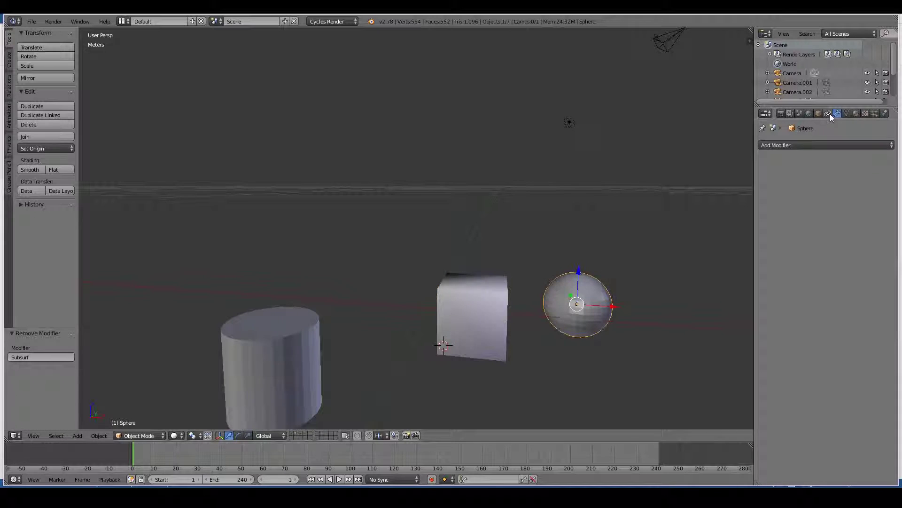
pyautogui.click(829, 114)
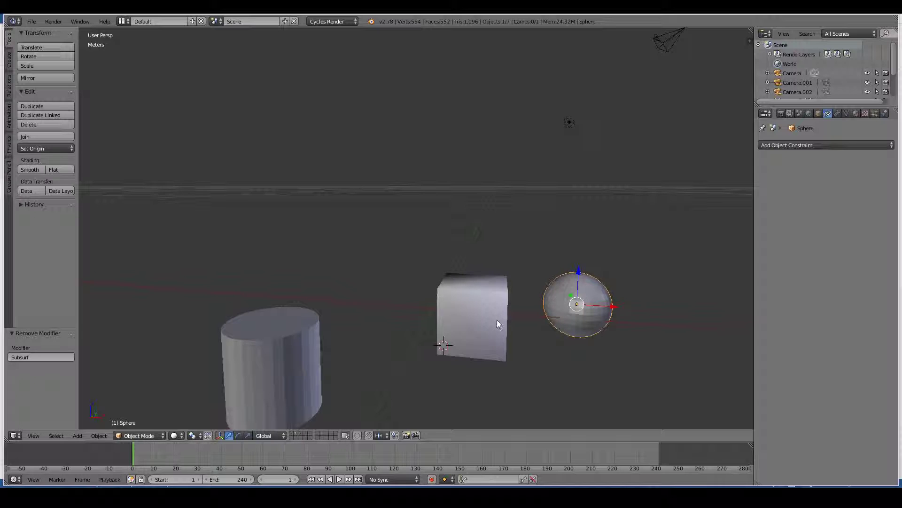
pyautogui.scroll(-2, 497, 324)
# - Grab the cube and place it directly on top of the sphere
pyautogui.scroll(-2, 488, 290)
pyautogui.rightClick(456, 306)
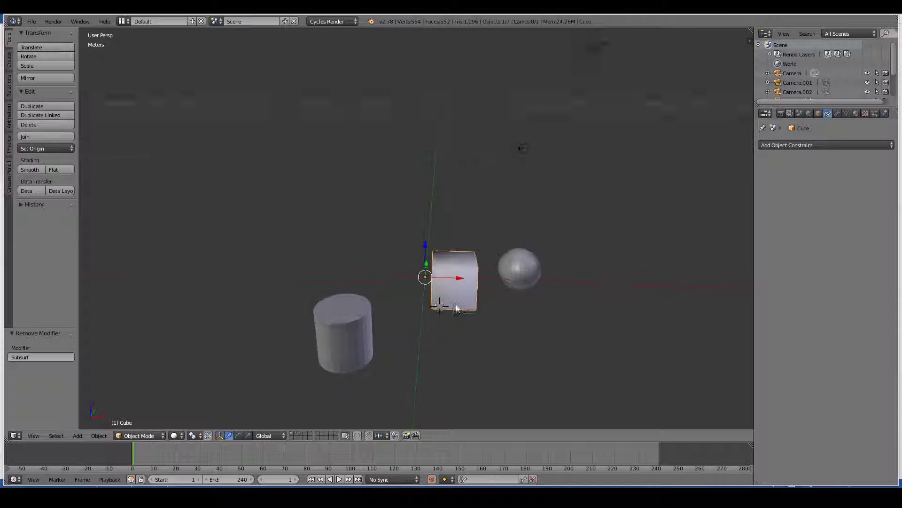
pyautogui.press('g')
pyautogui.click(529, 263)
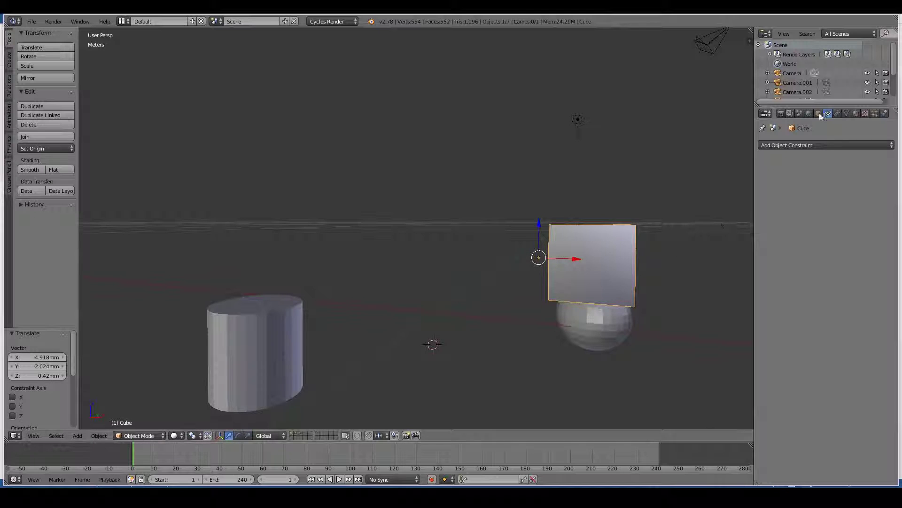
# - Add a Child Of constraint to the cube targeting Sphere and apply Set Inverse
pyautogui.click(819, 142)
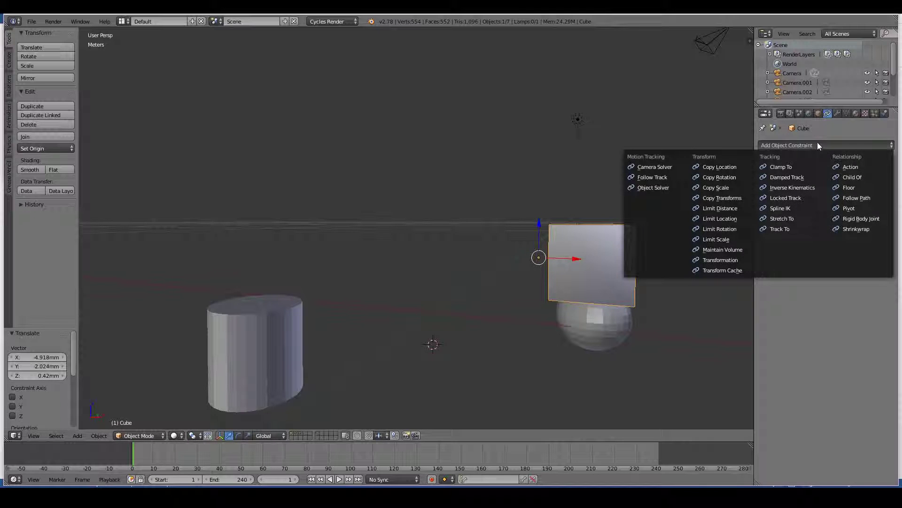
pyautogui.click(845, 176)
pyautogui.click(833, 181)
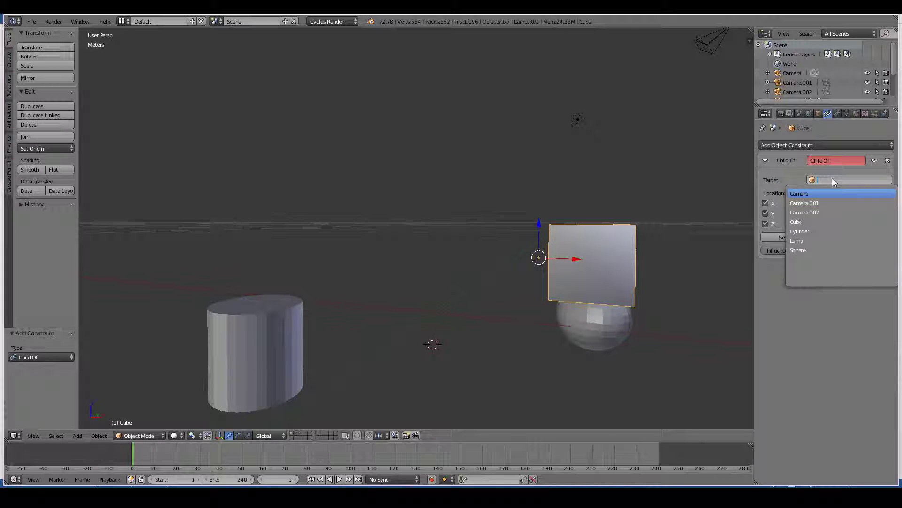
pyautogui.write('sphe')
pyautogui.press('Return')
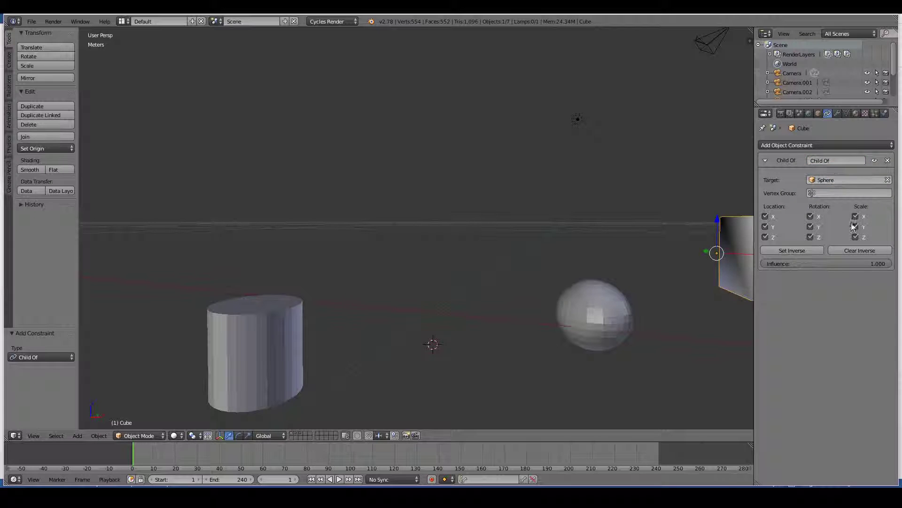
pyautogui.click(820, 250)
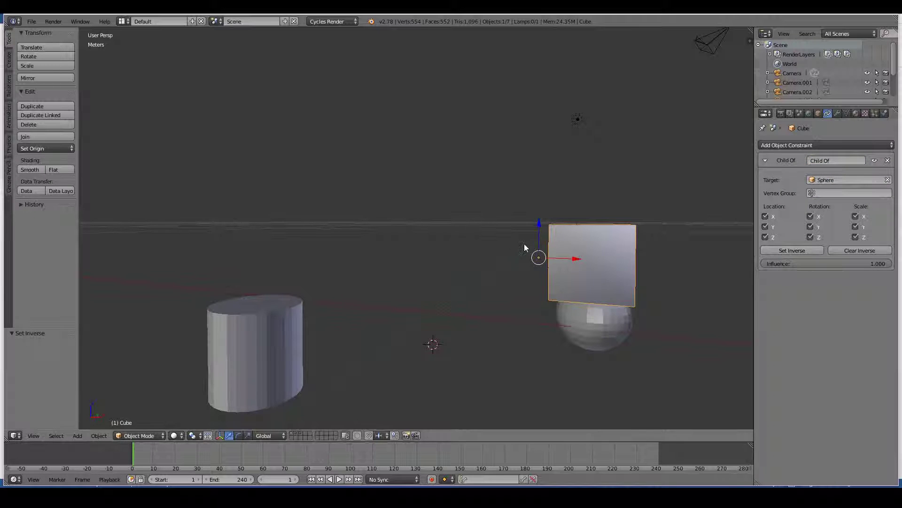
pyautogui.moveTo(524, 248); pyautogui.dragTo(617, 322, button='middle')
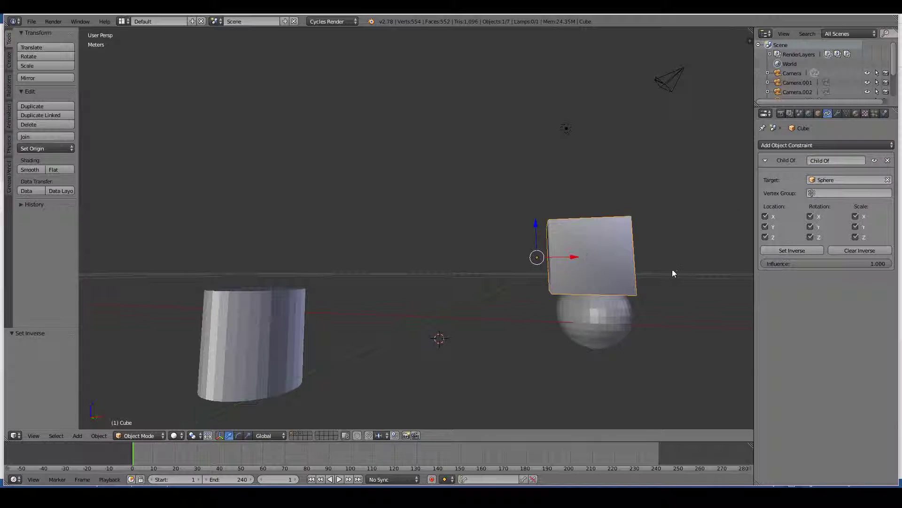
pyautogui.moveTo(676, 270); pyautogui.dragTo(641, 294, button='middle')
# - Move the sphere to a new position, carrying its child cube along
pyautogui.rightClick(572, 308)
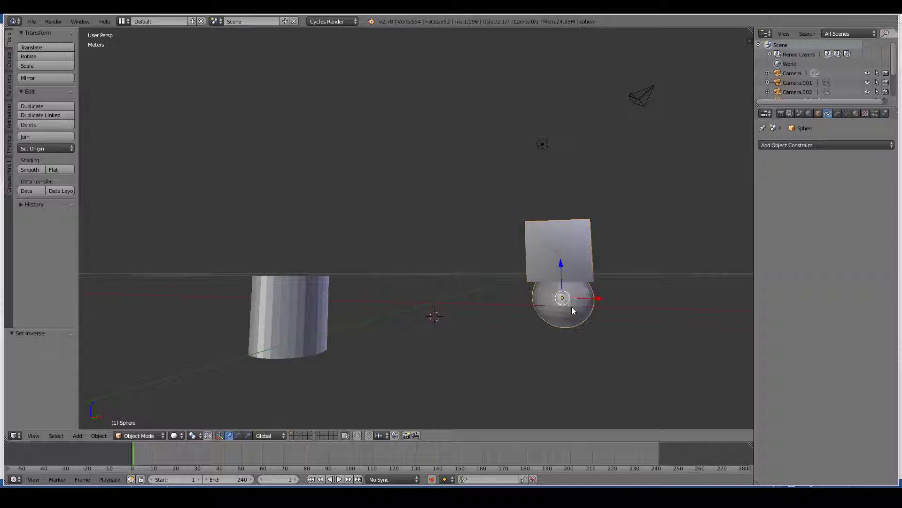
pyautogui.press('g')
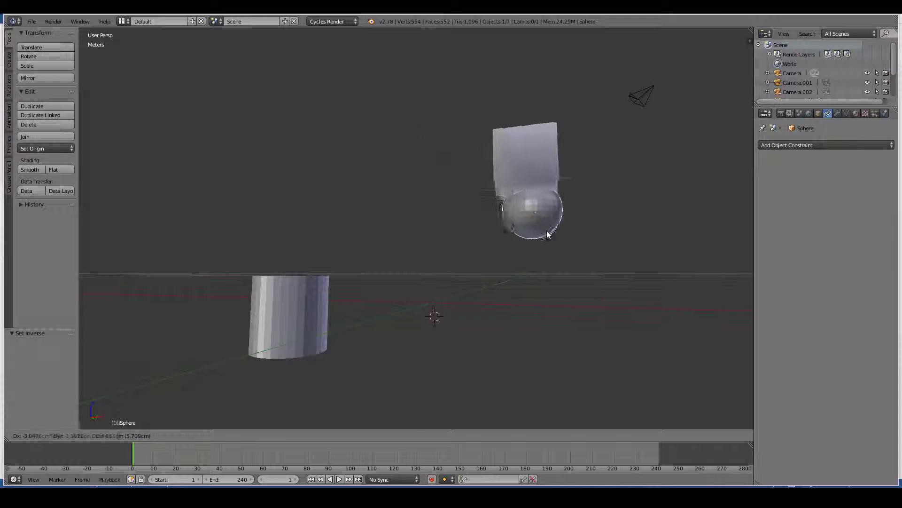
pyautogui.click(547, 234)
pyautogui.moveTo(548, 234); pyautogui.dragTo(357, 251, button='middle')
# - Nudge the cube slightly along Y, then test and cancel two sphere moves
pyautogui.rightClick(379, 243)
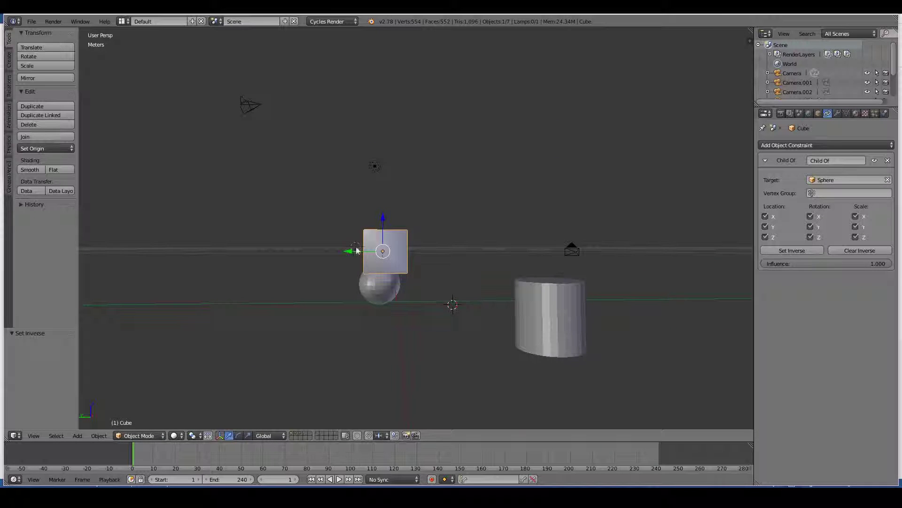
pyautogui.moveTo(348, 251); pyautogui.dragTo(383, 303)
pyautogui.rightClick(384, 303)
pyautogui.press('g')
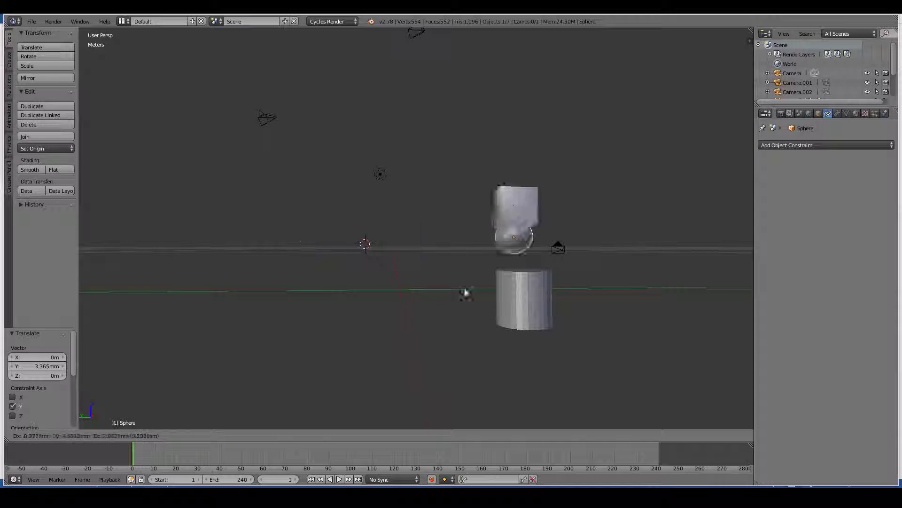
pyautogui.rightClick(569, 191)
pyautogui.press('g')
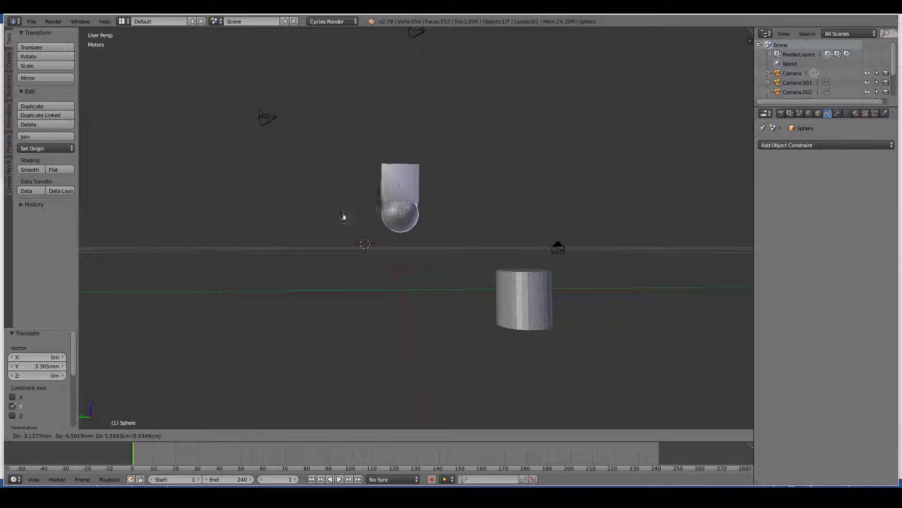
pyautogui.rightClick(284, 190)
pyautogui.moveTo(284, 190); pyautogui.dragTo(304, 186, button='middle')
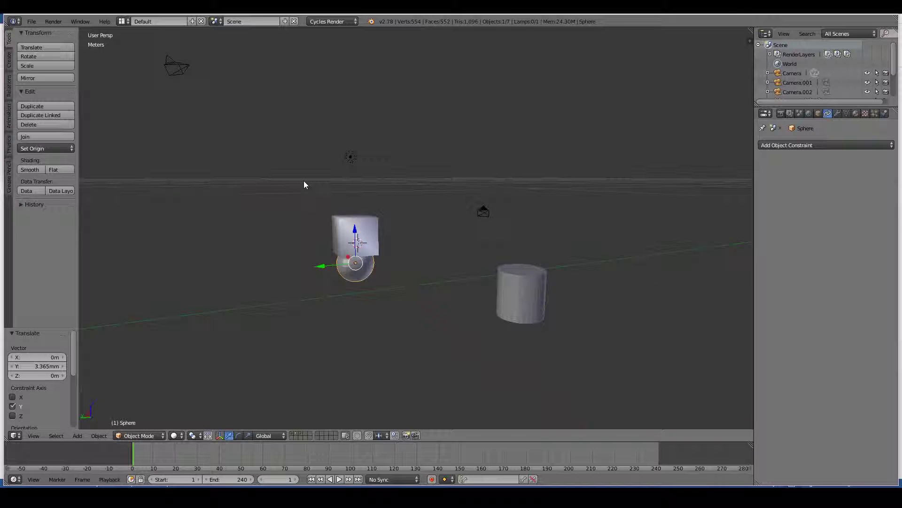
pyautogui.click(797, 146)
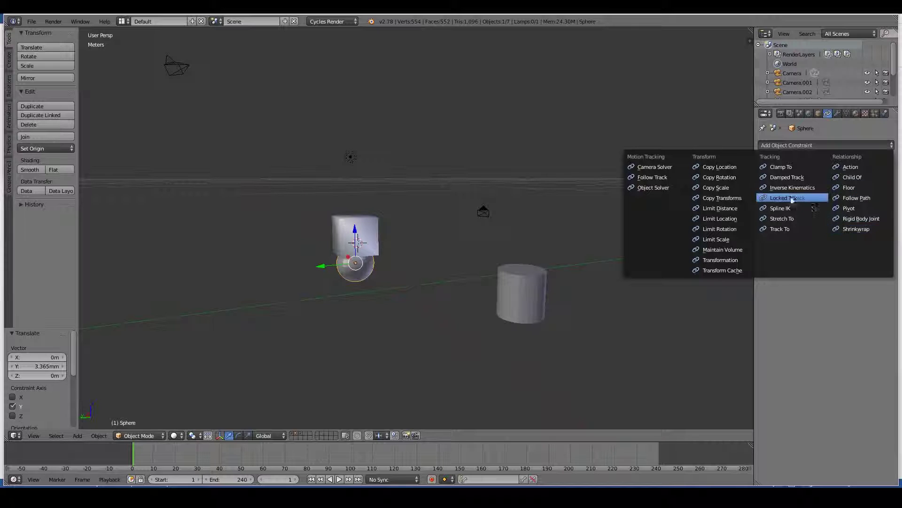